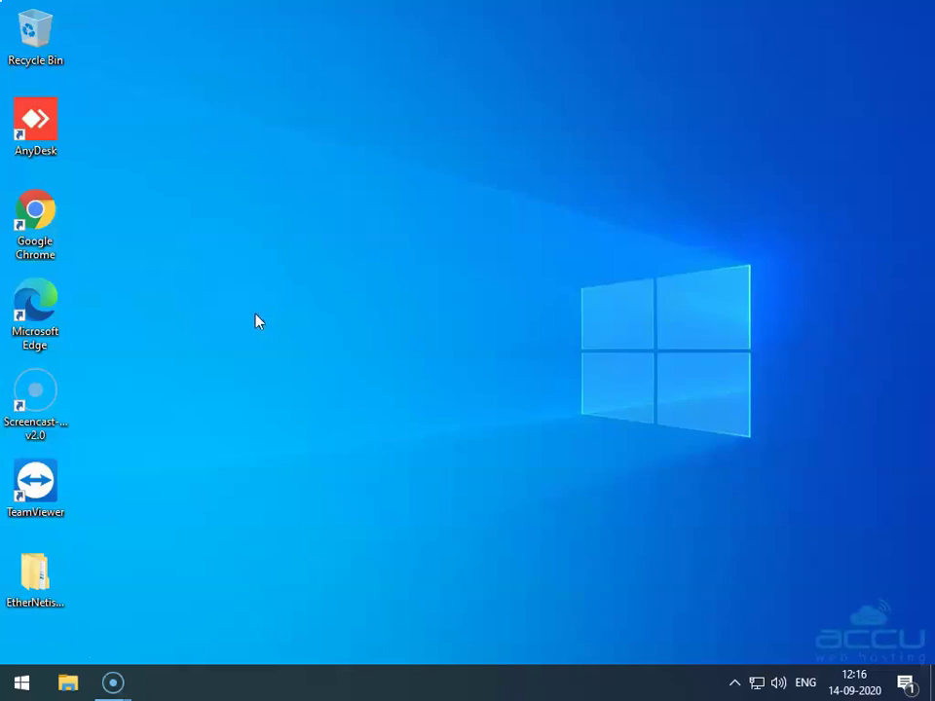
# - Open Google Chrome and go to accuwebhosting.com
pyautogui.rightClick(39, 216)
pyautogui.click(95, 216)
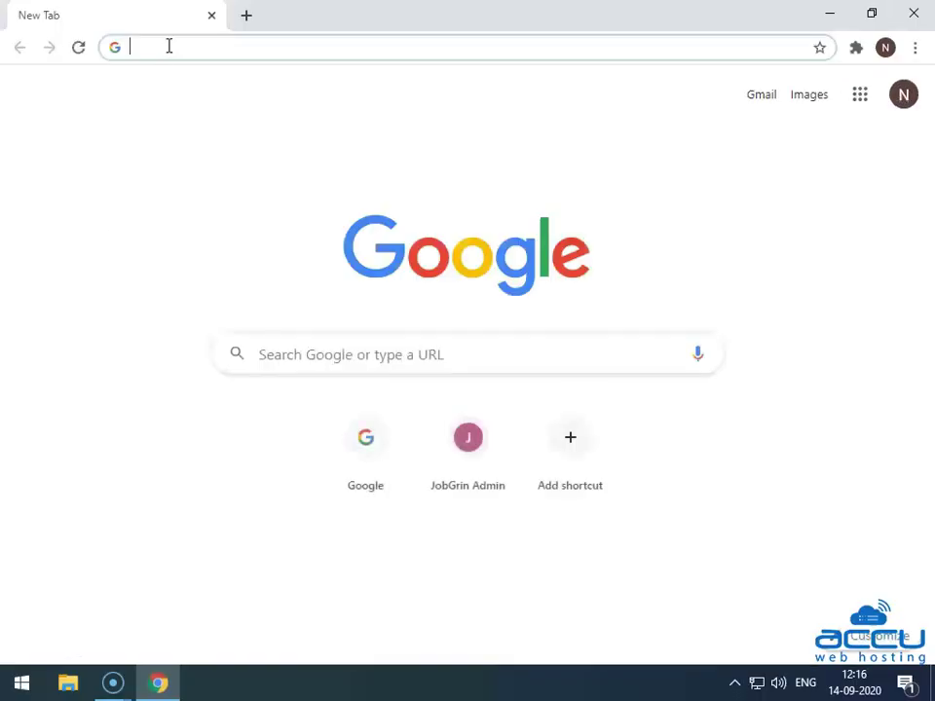
pyautogui.write('accuweb')
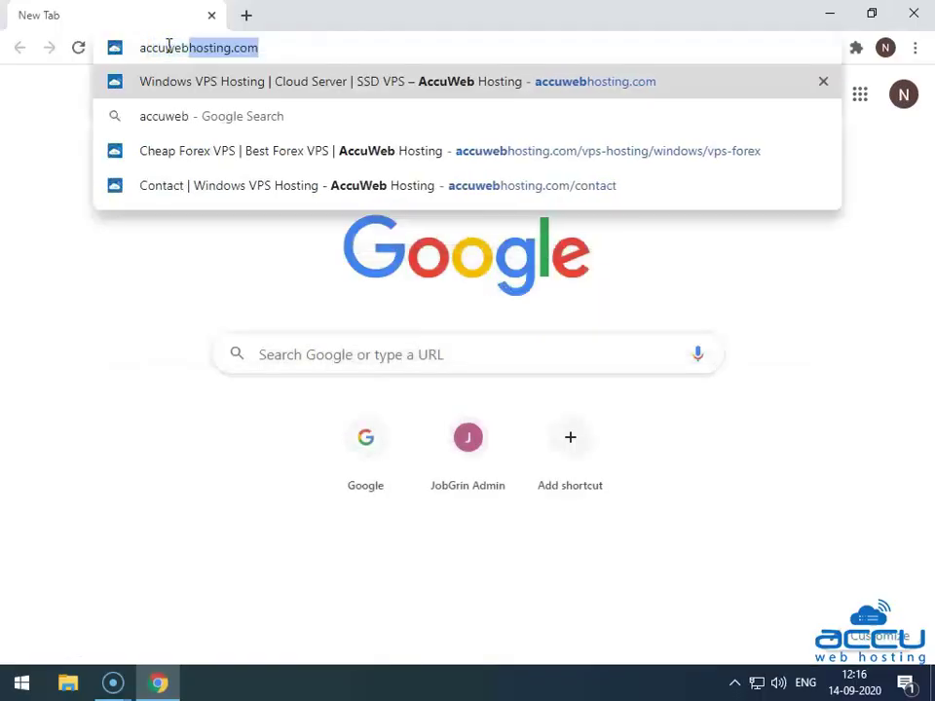
pyautogui.write('hosting.com')
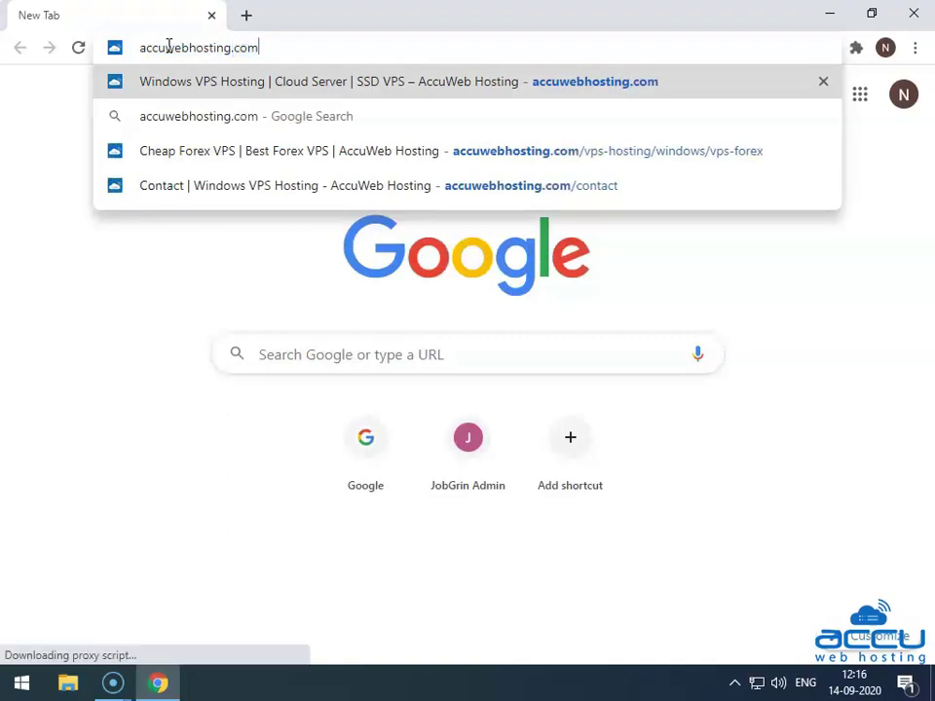
pyautogui.press('Return')
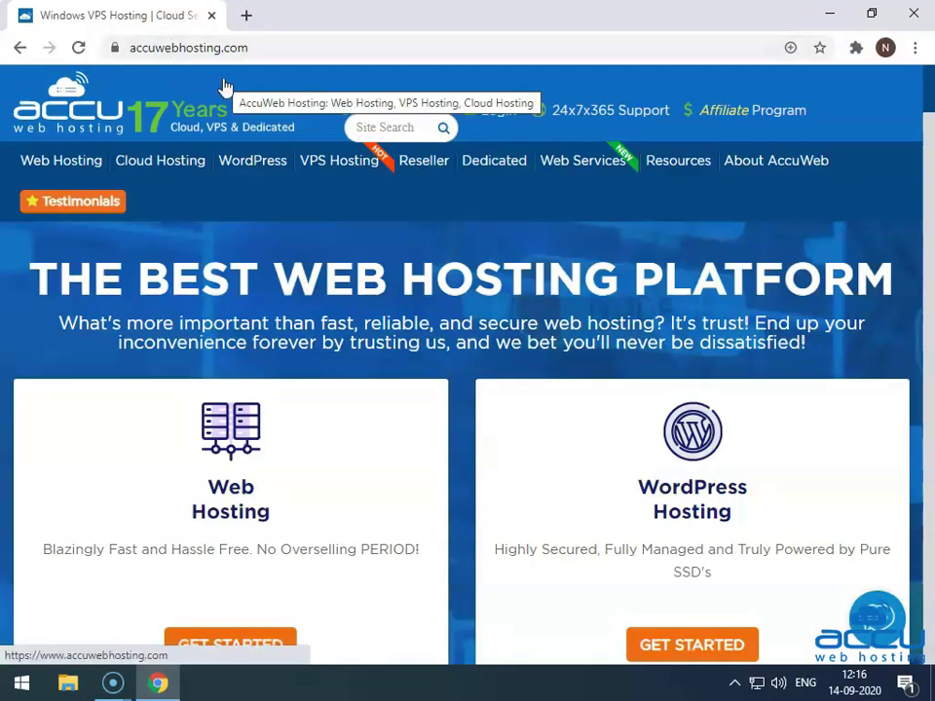
# - Open the Forex Trading VPS page from the site's VPS Hosting offerings
pyautogui.moveTo(338, 173)
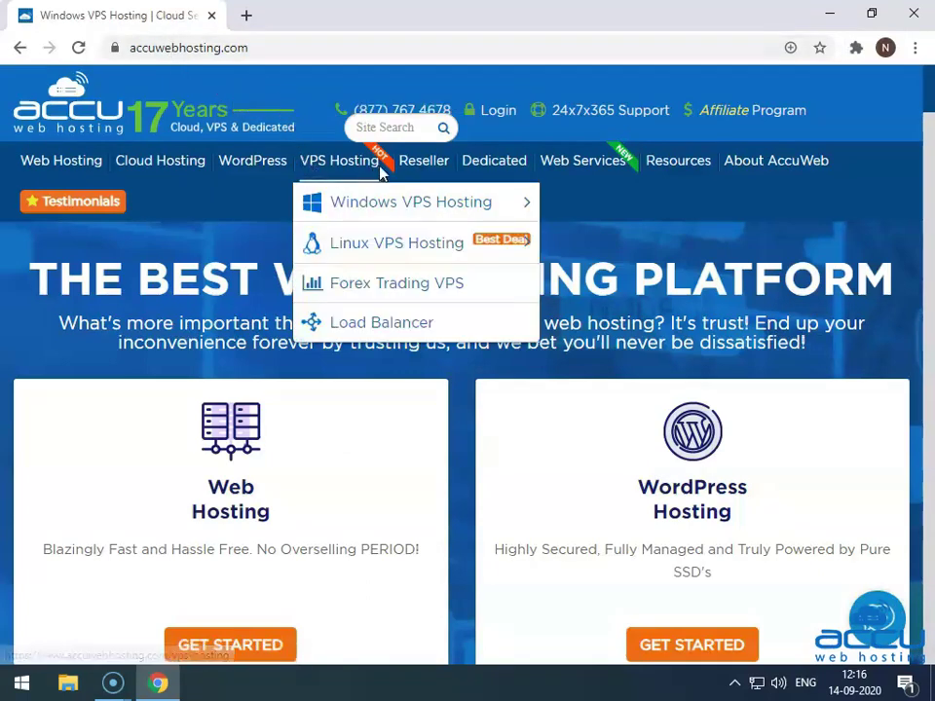
pyautogui.moveTo(362, 265)
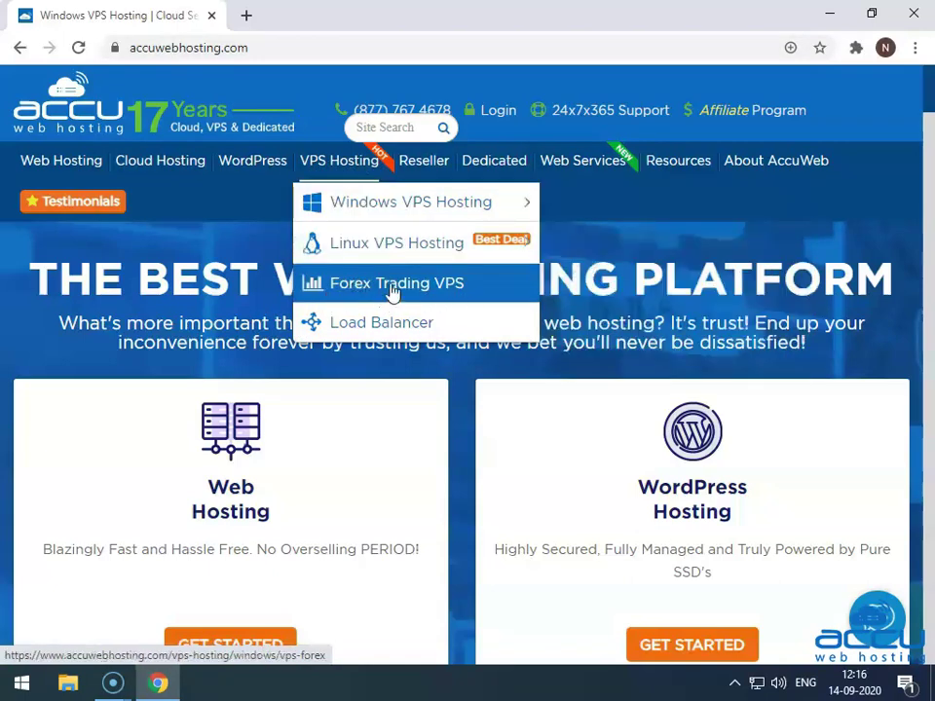
pyautogui.click(392, 292)
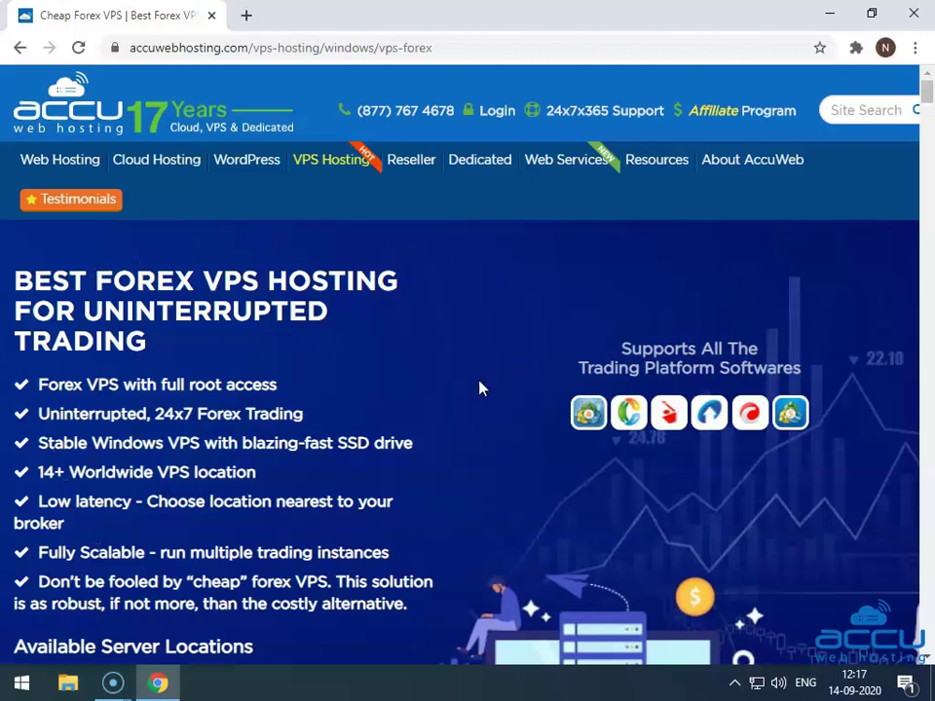
# - Compare the recommended number of trading instances across the Forex VPS 1 to Forex VPS 6 plans
pyautogui.scroll(-8, 479, 387)
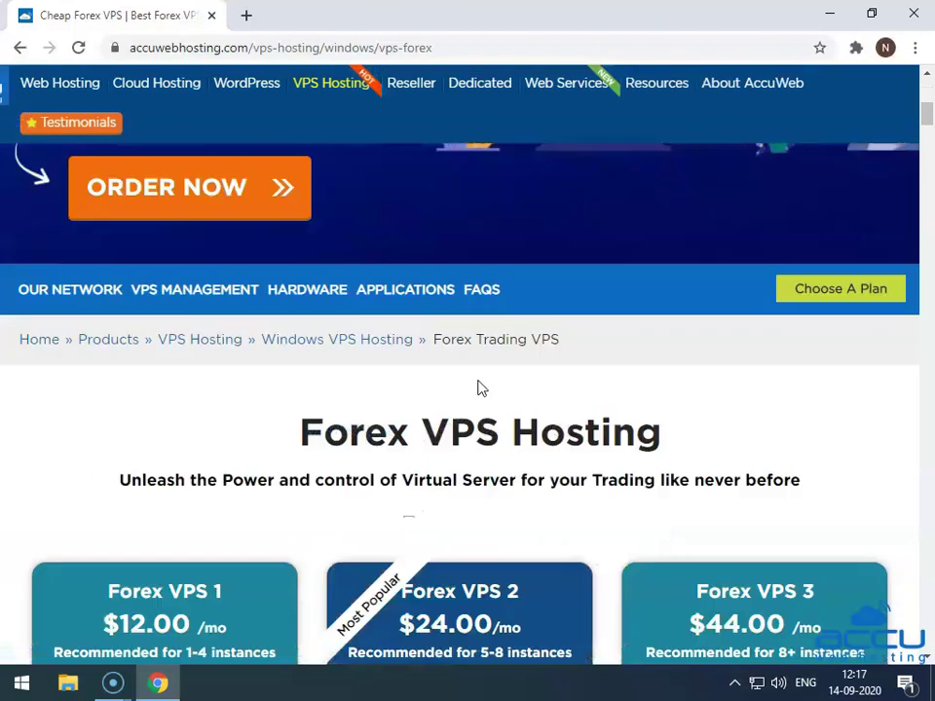
pyautogui.scroll(-3, 479, 385)
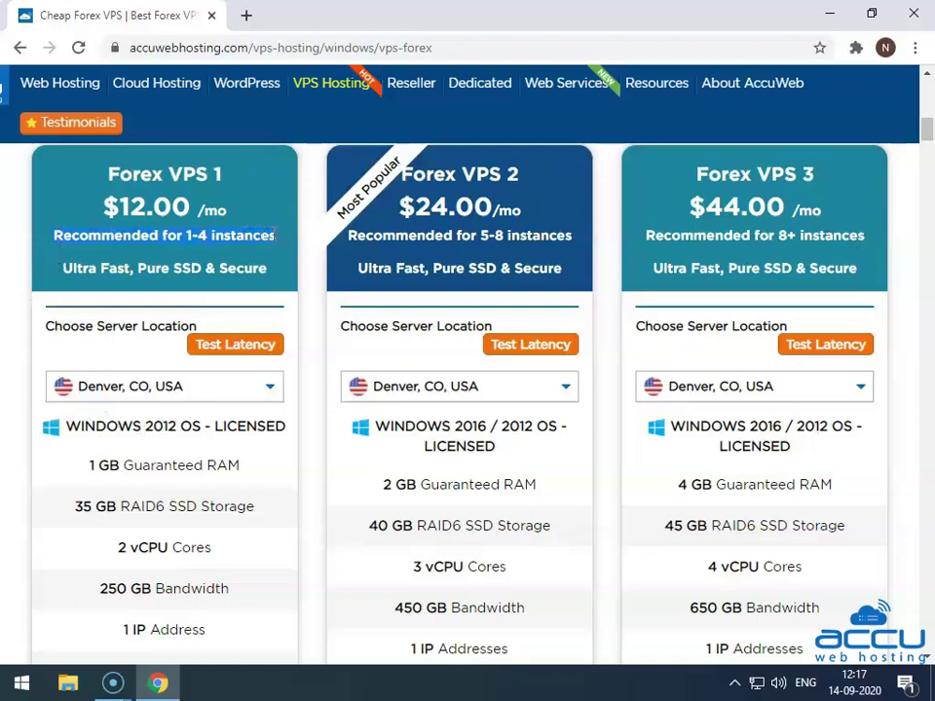
pyautogui.moveTo(347, 243); pyautogui.dragTo(552, 240)
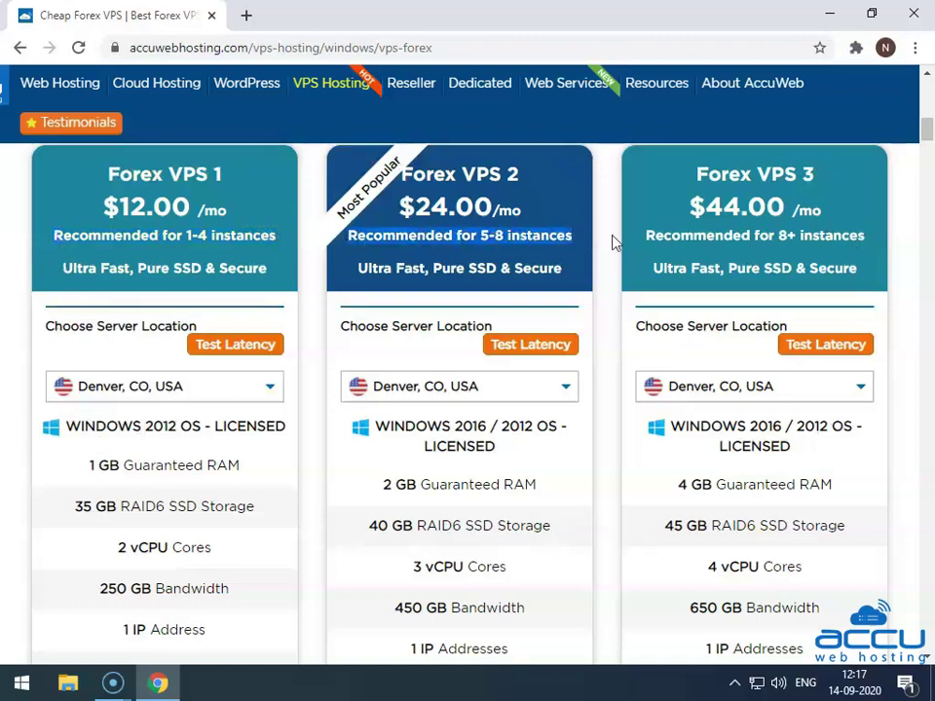
pyautogui.moveTo(641, 236); pyautogui.dragTo(791, 235)
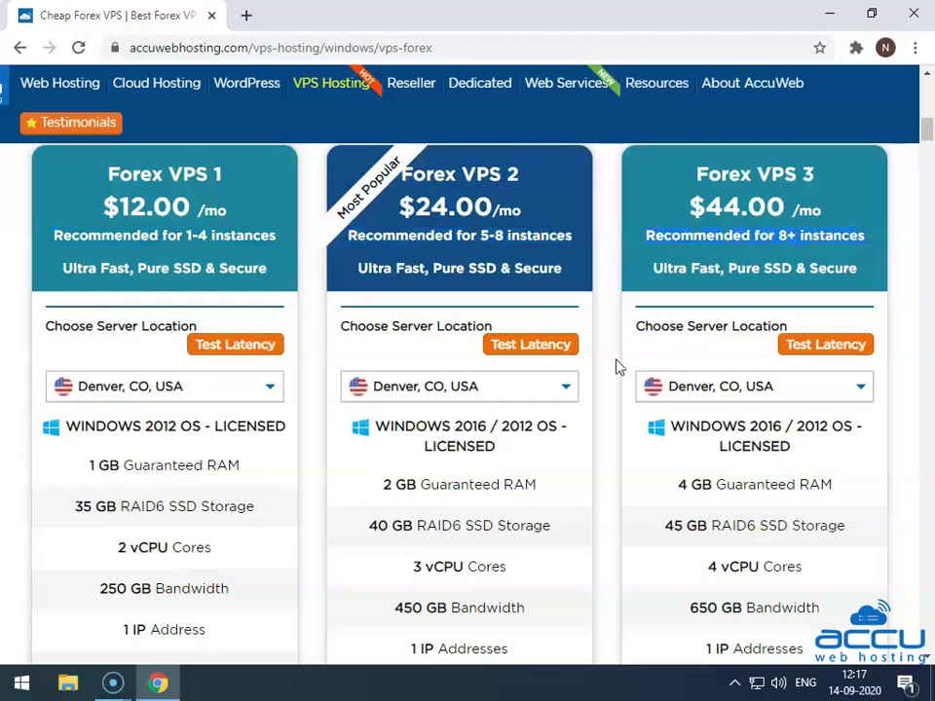
pyautogui.scroll(-10, 589, 395)
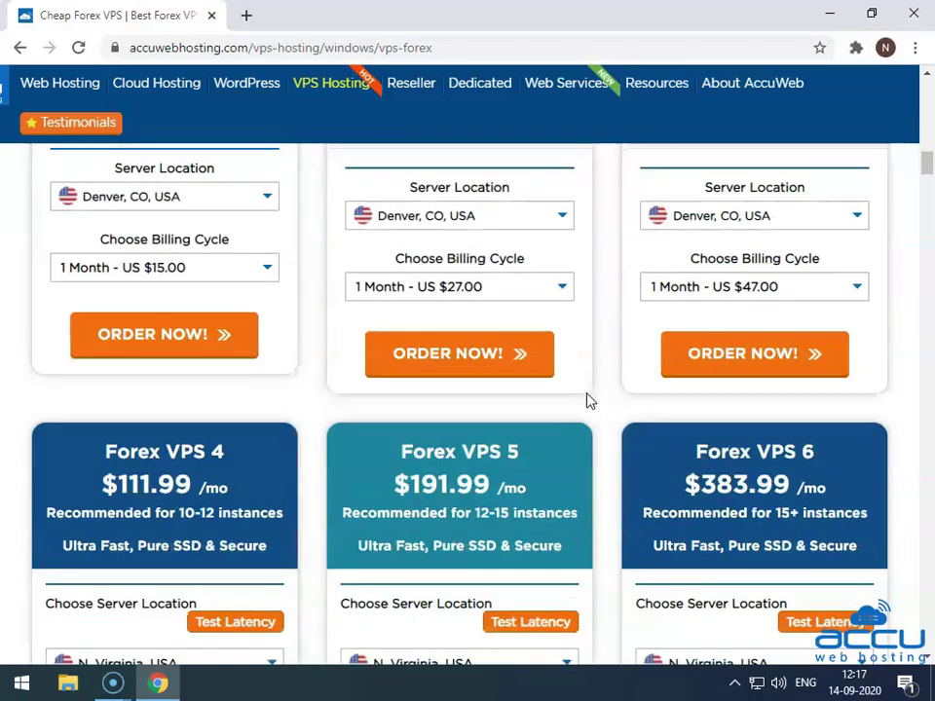
pyautogui.scroll(-3, 589, 399)
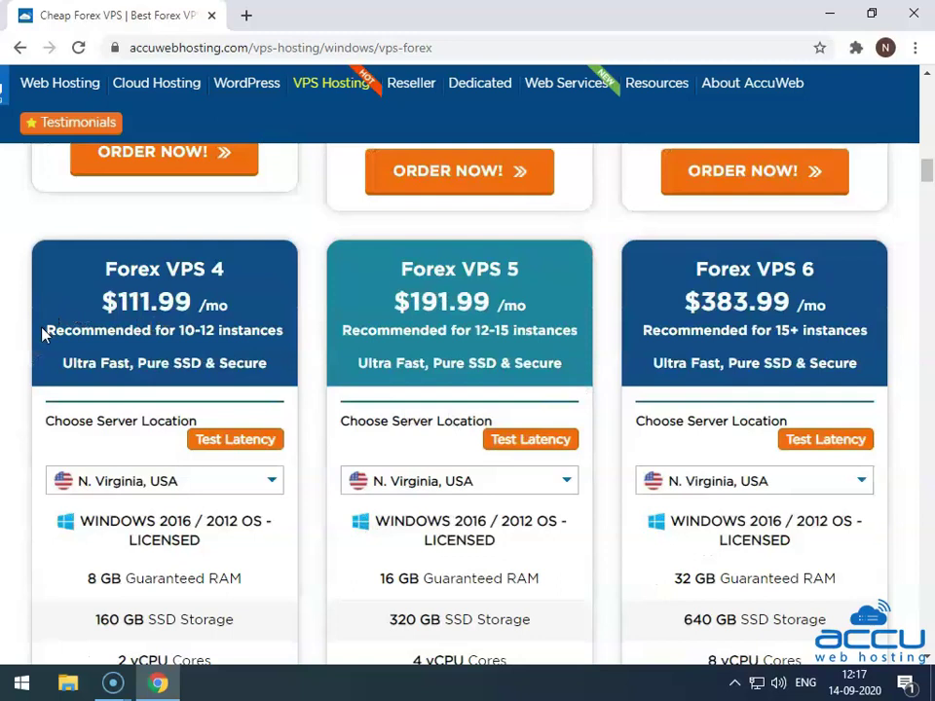
pyautogui.moveTo(44, 334); pyautogui.dragTo(343, 331)
pyautogui.moveTo(555, 331); pyautogui.dragTo(873, 344)
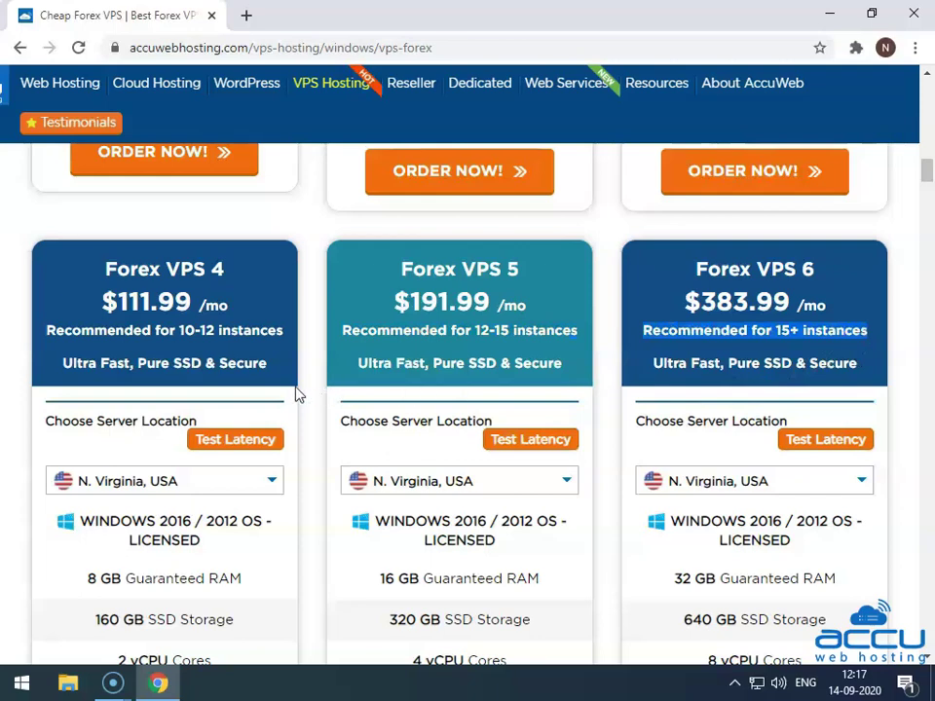
# - Examine the Forex VPS 1 plan's RAM, storage, CPU cores, bandwidth, IP address and recommended instances for the Denver location
pyautogui.scroll(10, 299, 394)
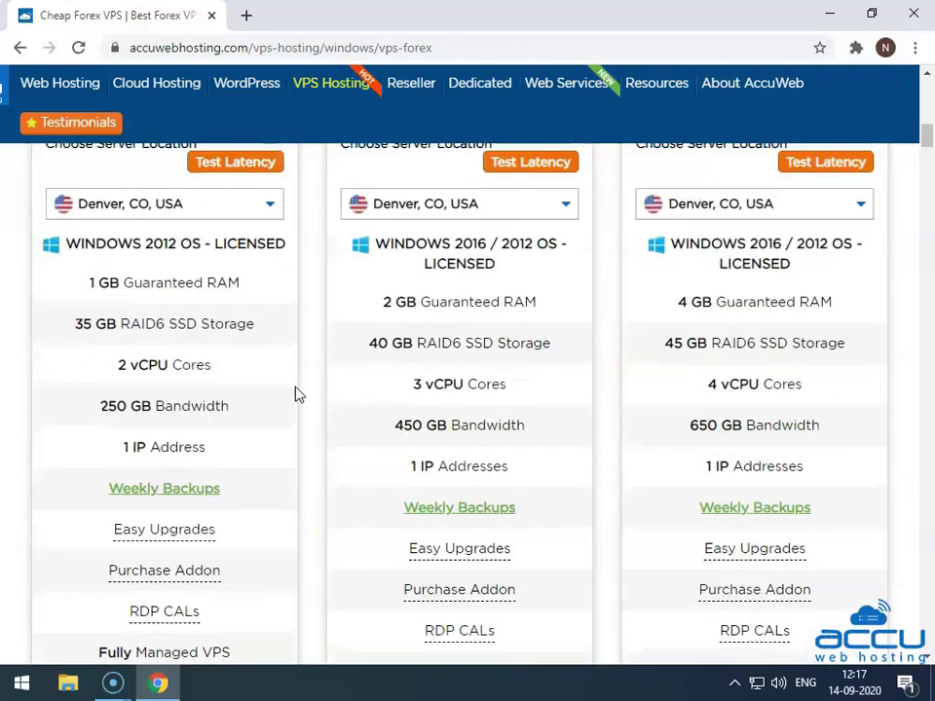
pyautogui.scroll(3, 299, 395)
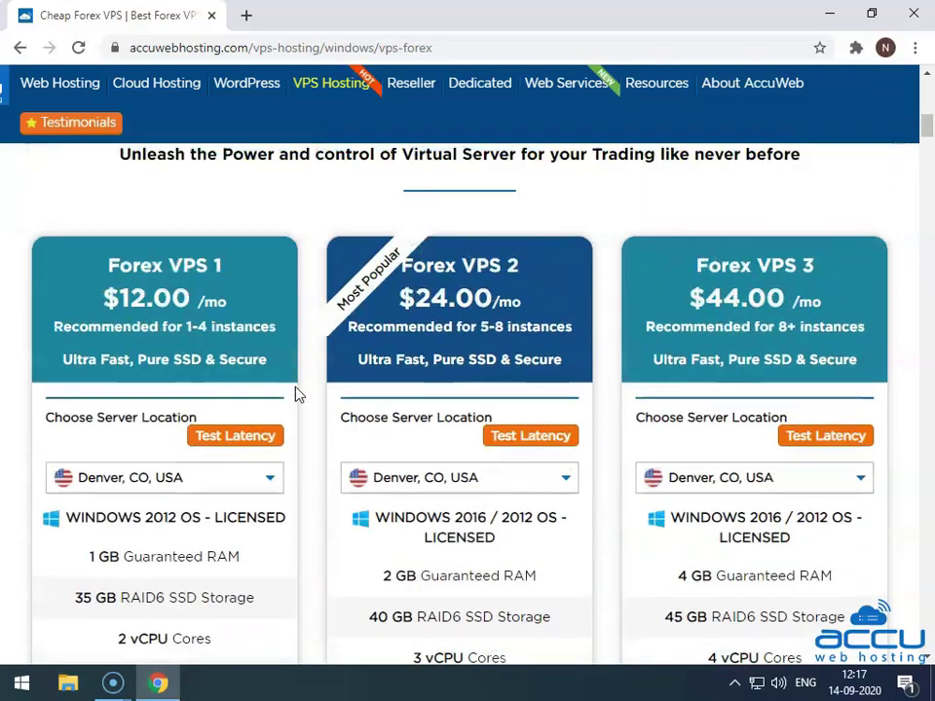
pyautogui.scroll(-1, 299, 394)
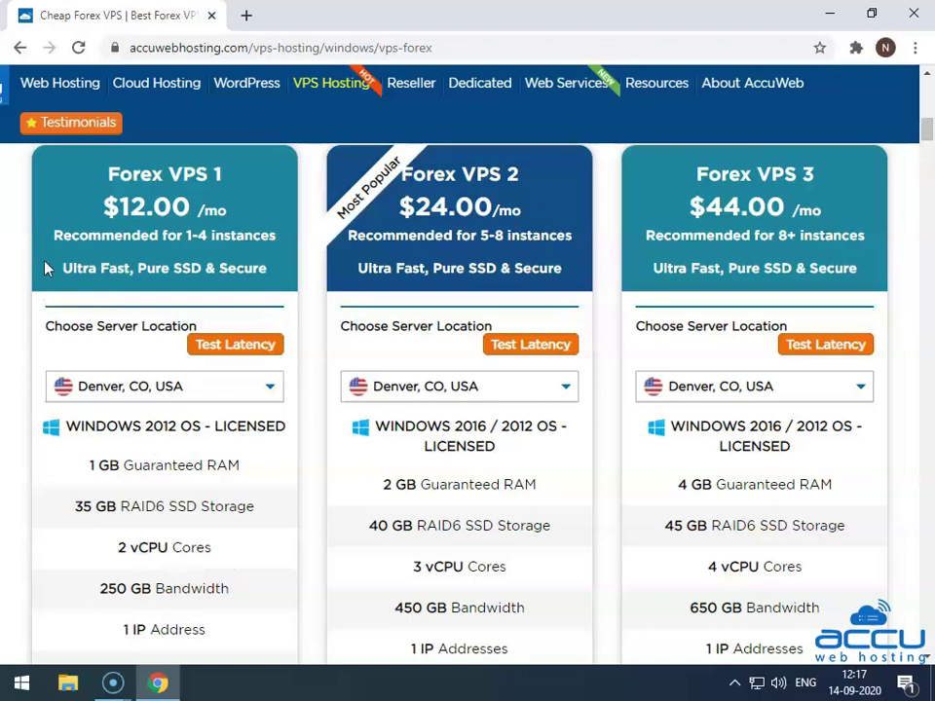
pyautogui.moveTo(100, 175); pyautogui.dragTo(222, 170)
pyautogui.moveTo(89, 468); pyautogui.dragTo(252, 474)
pyautogui.moveTo(75, 506); pyautogui.dragTo(255, 526)
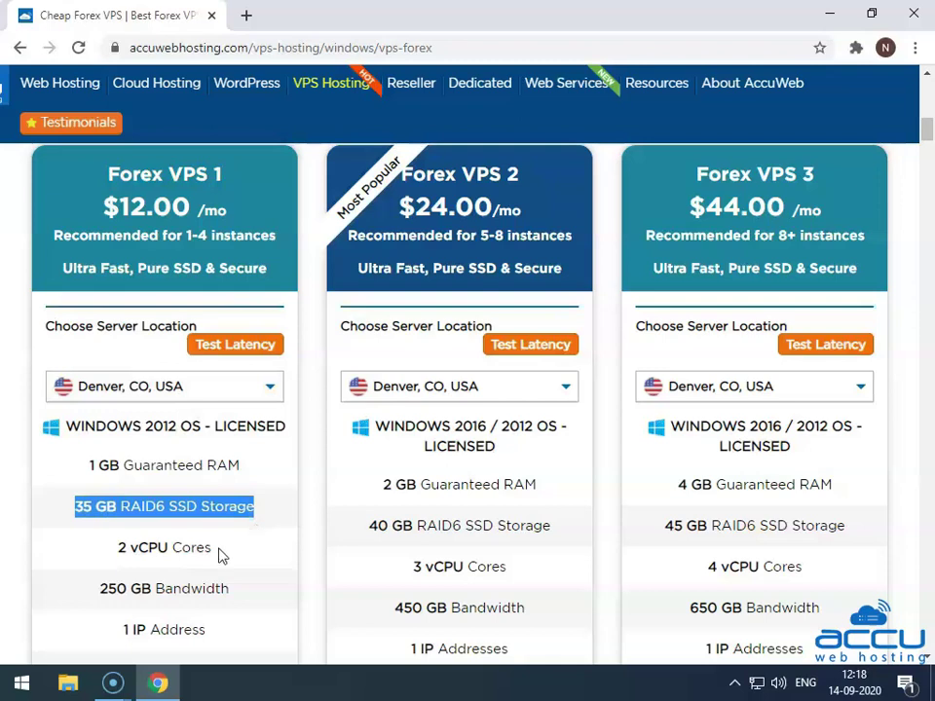
pyautogui.moveTo(98, 555); pyautogui.dragTo(228, 557)
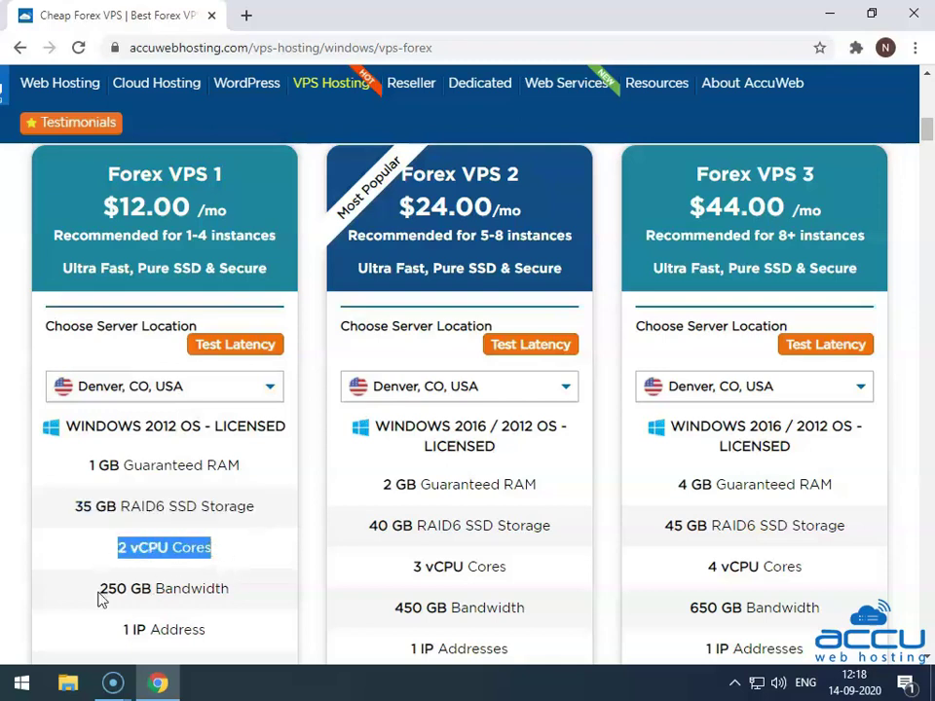
pyautogui.moveTo(99, 590); pyautogui.dragTo(234, 596)
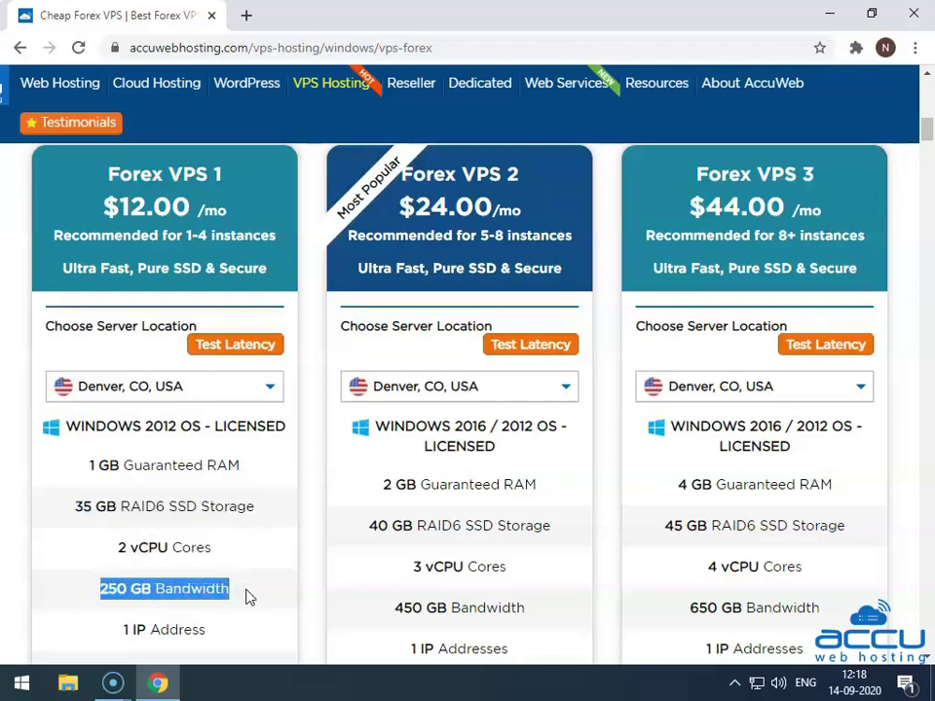
pyautogui.moveTo(119, 629); pyautogui.dragTo(219, 635)
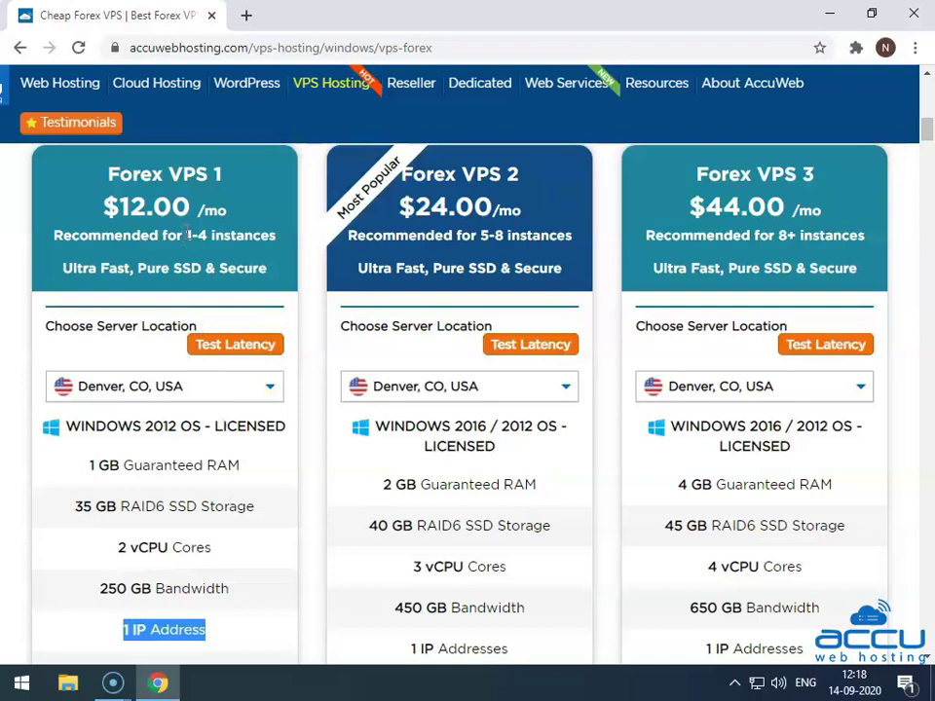
pyautogui.moveTo(187, 235); pyautogui.dragTo(282, 244)
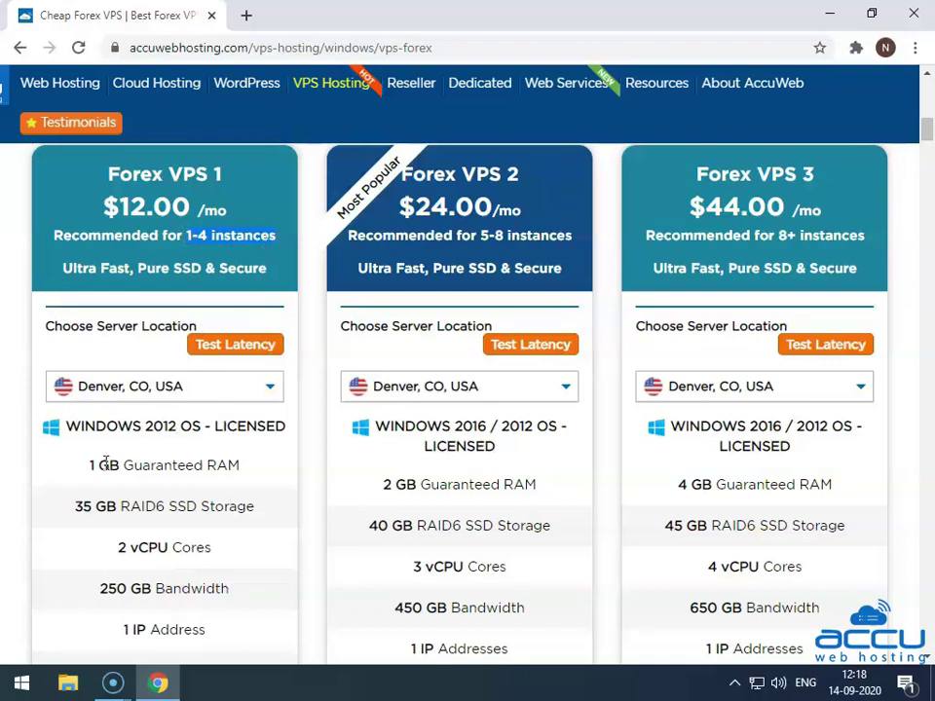
pyautogui.moveTo(90, 466); pyautogui.dragTo(265, 479)
pyautogui.moveTo(107, 557); pyautogui.dragTo(232, 560)
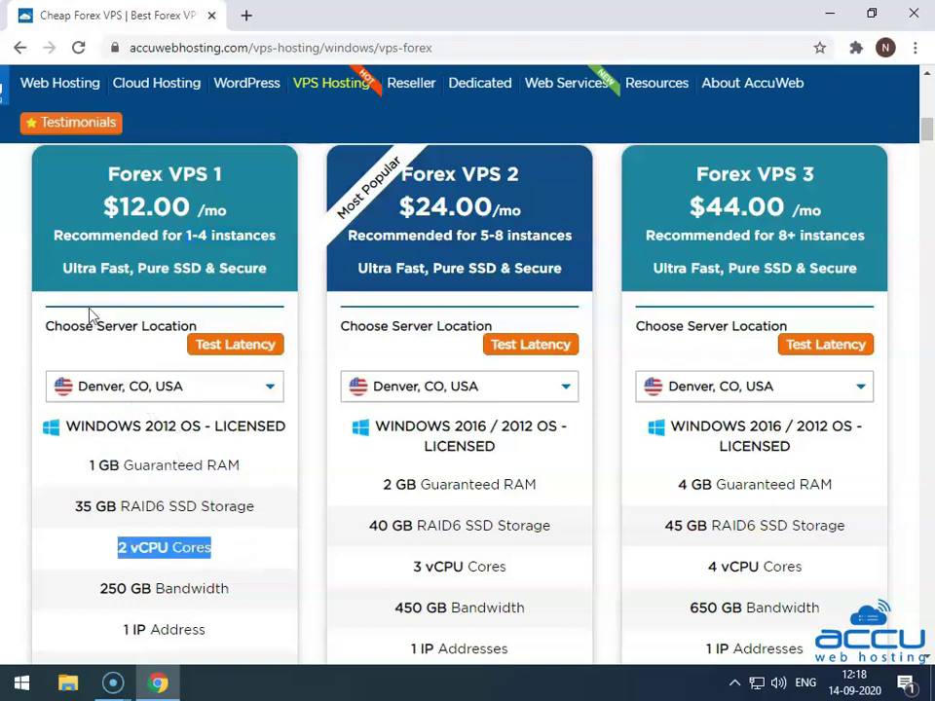
# - Set the Forex VPS 1 plan's server location to N. Virginia, USA
pyautogui.click(95, 178)
pyautogui.moveTo(102, 176); pyautogui.dragTo(198, 170)
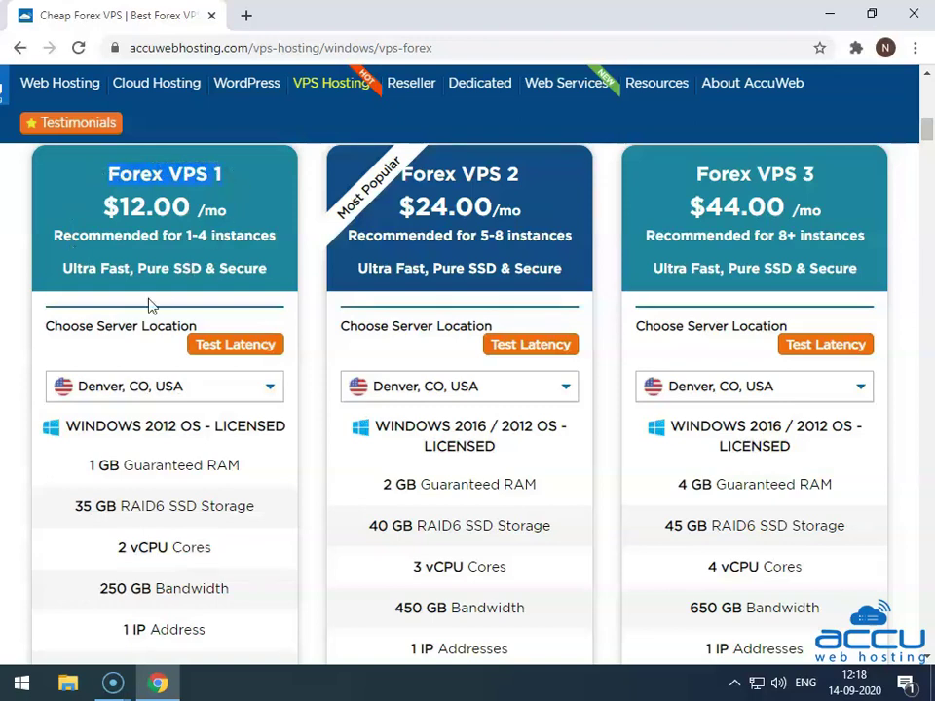
pyautogui.click(63, 389)
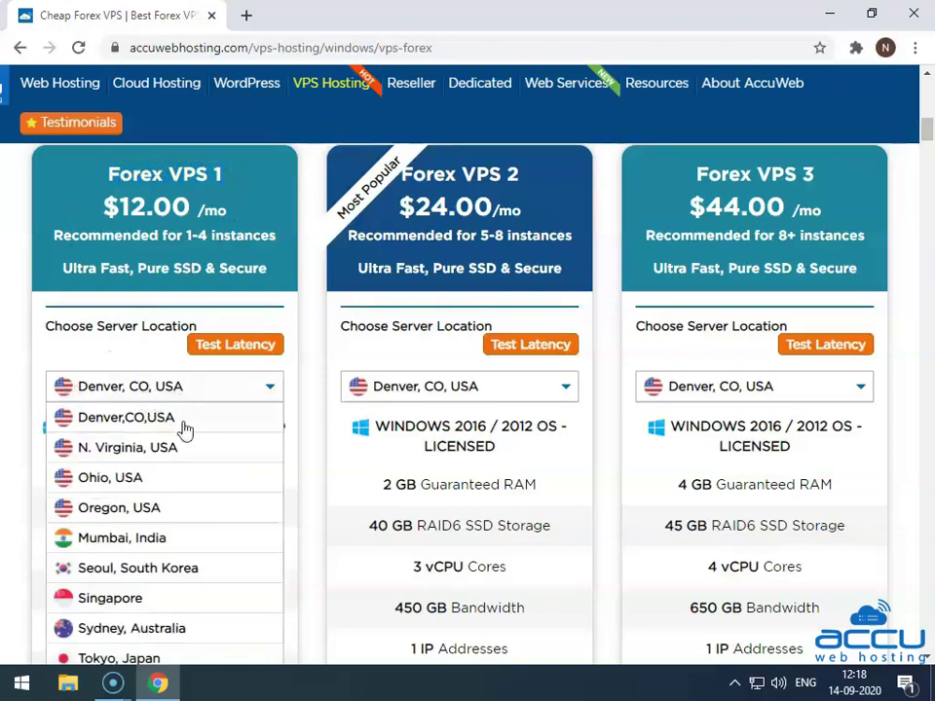
pyautogui.click(148, 451)
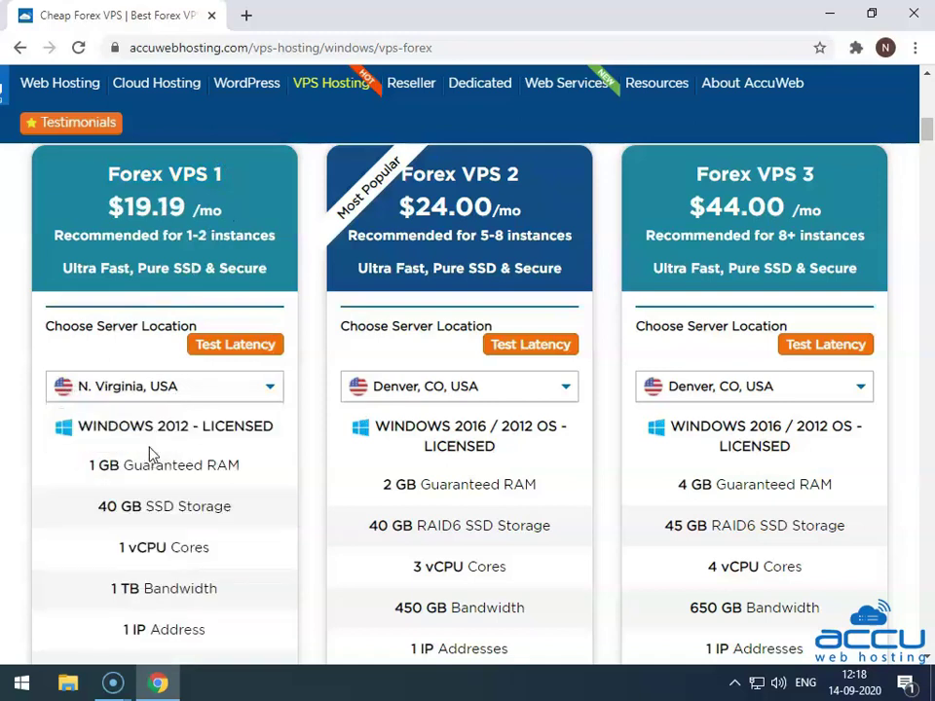
# - Examine the Forex VPS 1 plan's price, resources and recommended instances for the N. Virginia location
pyautogui.moveTo(69, 188); pyautogui.dragTo(235, 225)
pyautogui.moveTo(64, 475); pyautogui.dragTo(222, 629)
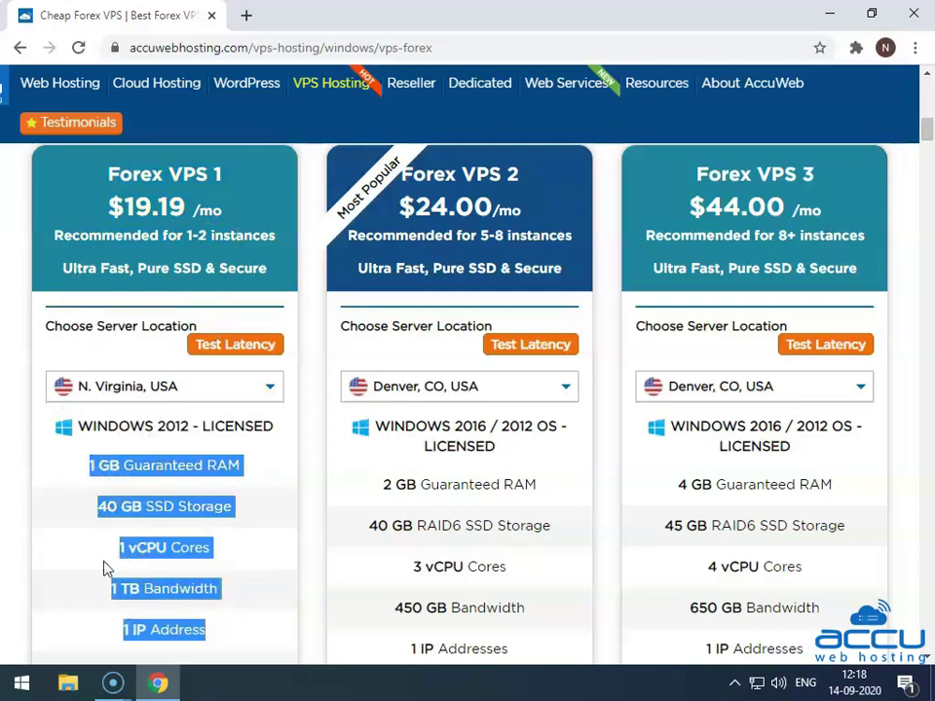
pyautogui.click(78, 475)
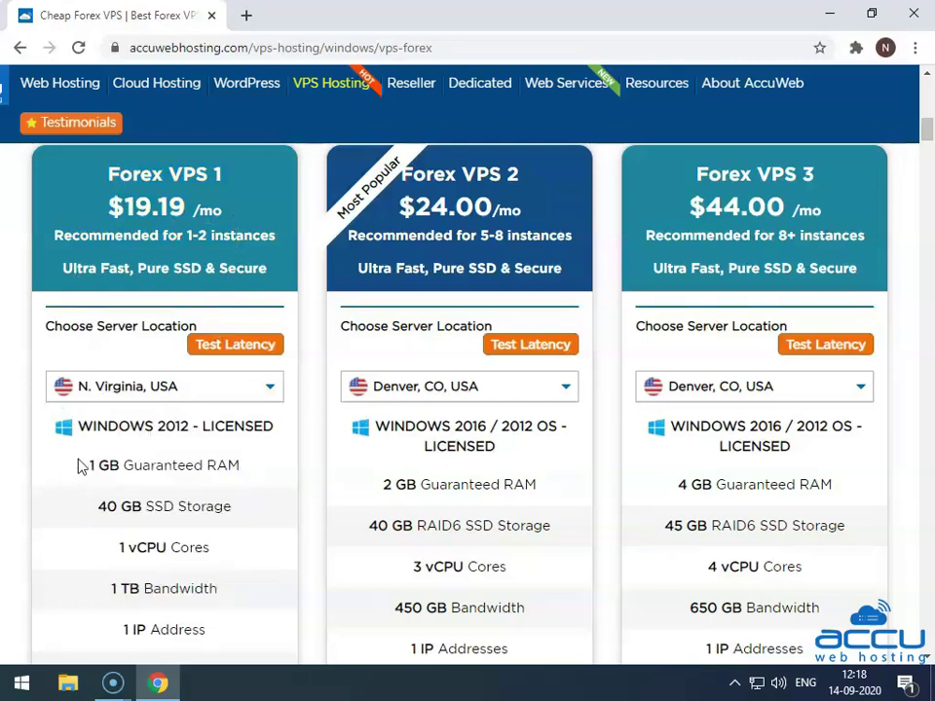
pyautogui.moveTo(79, 463); pyautogui.dragTo(251, 475)
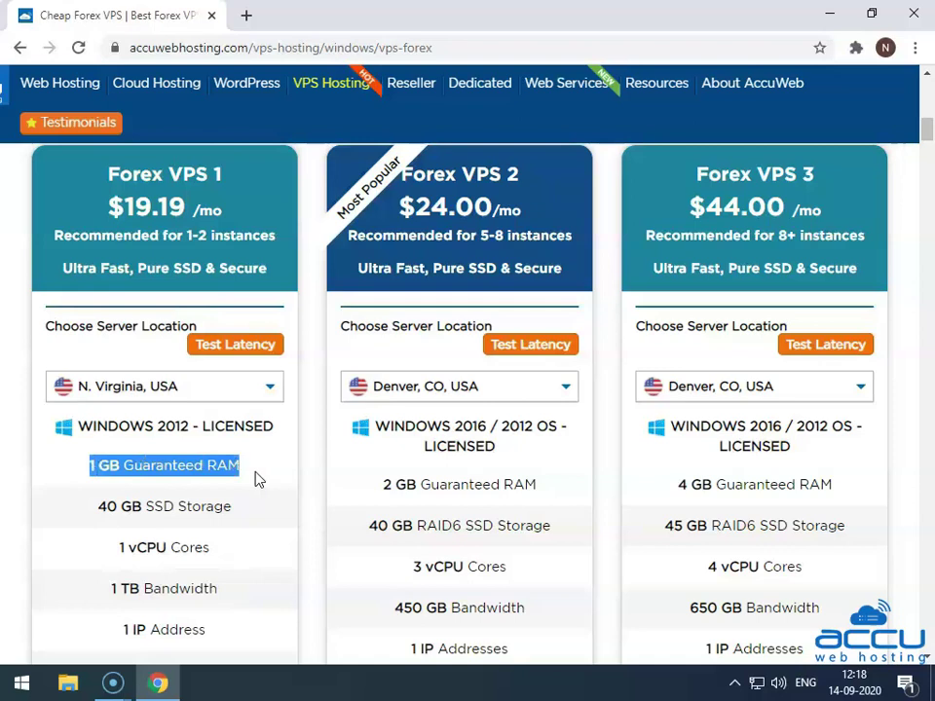
pyautogui.moveTo(79, 516); pyautogui.dragTo(251, 519)
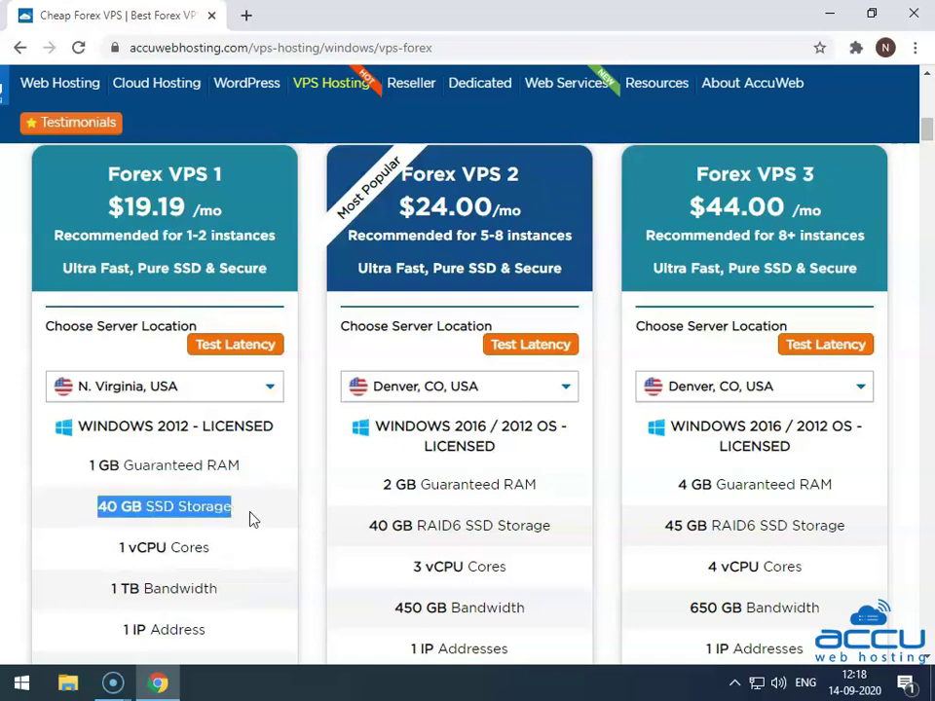
pyautogui.moveTo(113, 549); pyautogui.dragTo(233, 562)
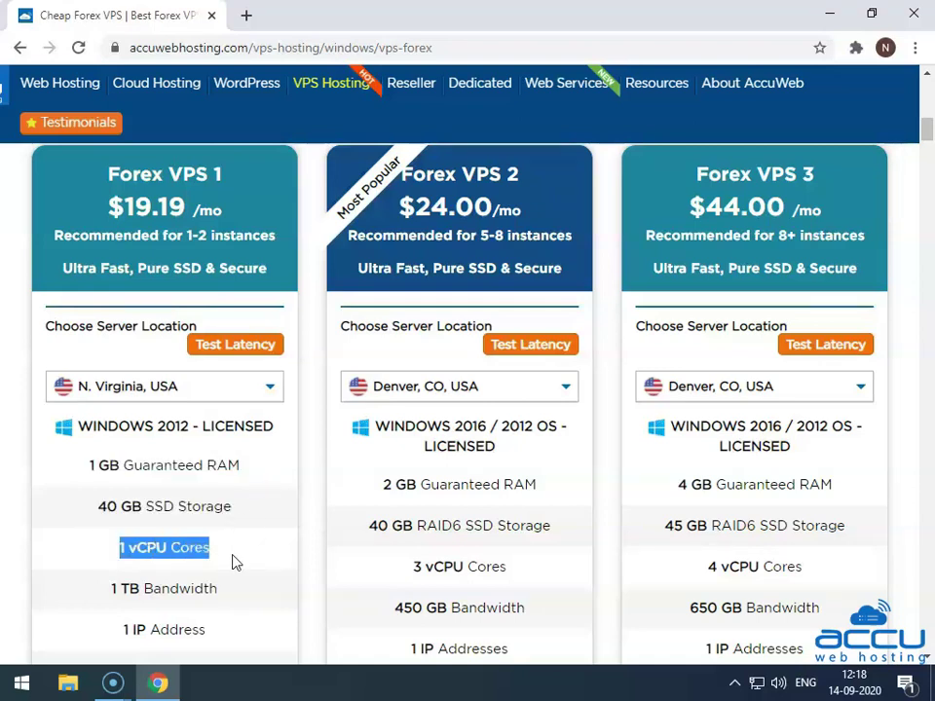
pyautogui.moveTo(101, 596); pyautogui.dragTo(265, 603)
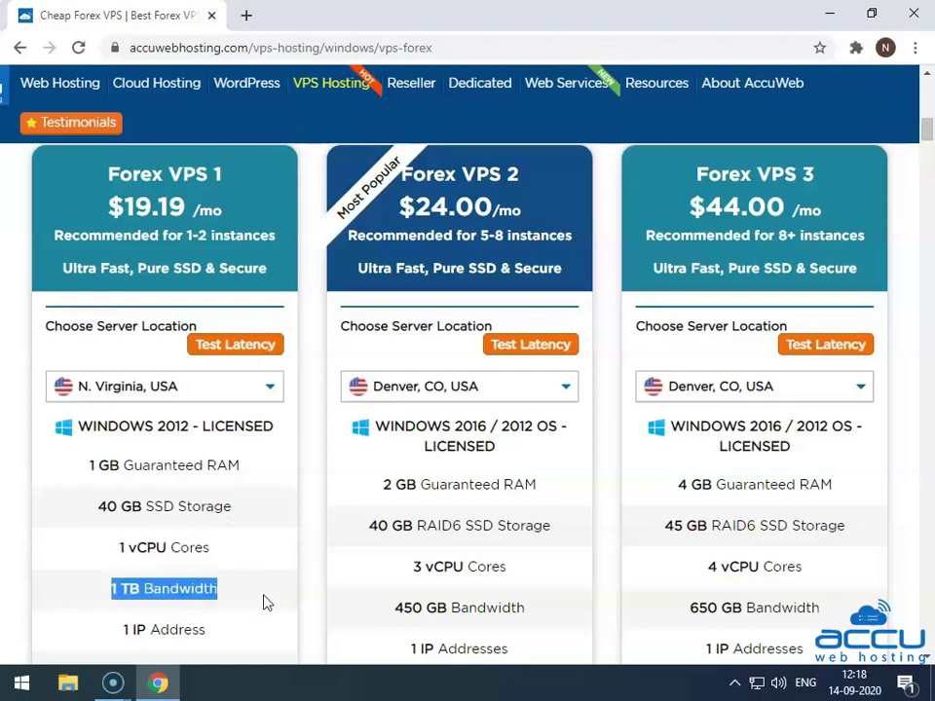
pyautogui.moveTo(104, 632); pyautogui.dragTo(234, 634)
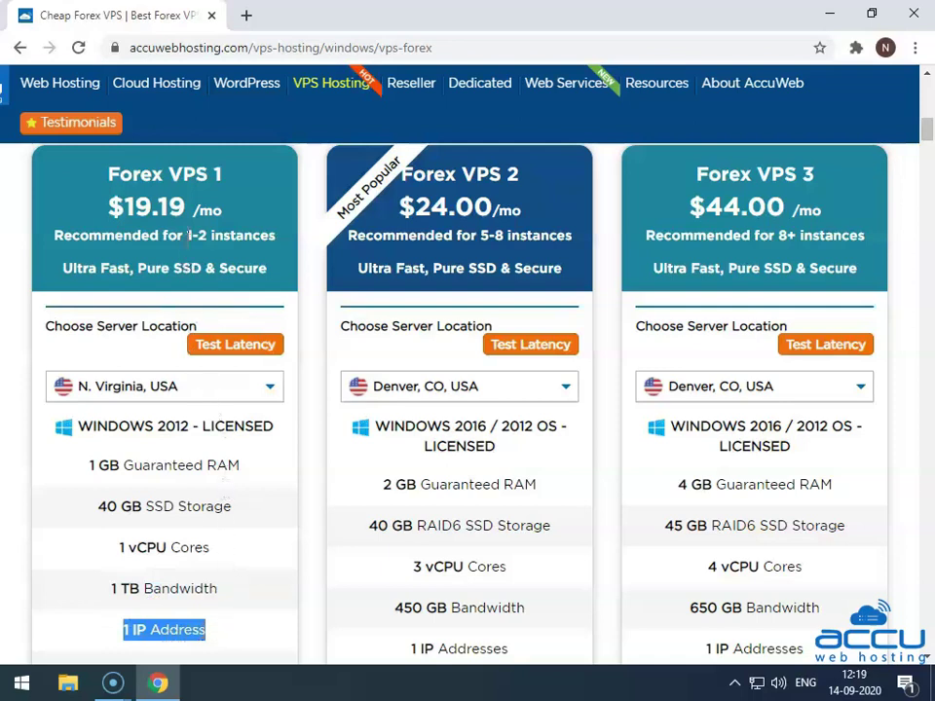
pyautogui.moveTo(188, 235); pyautogui.dragTo(206, 235)
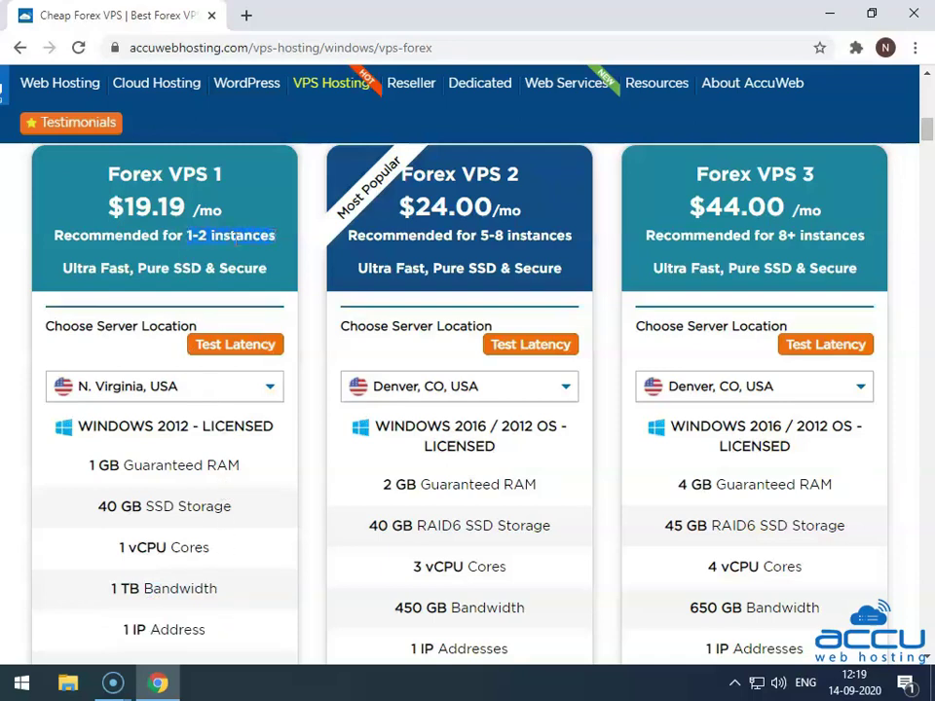
pyautogui.moveTo(88, 466); pyautogui.dragTo(245, 487)
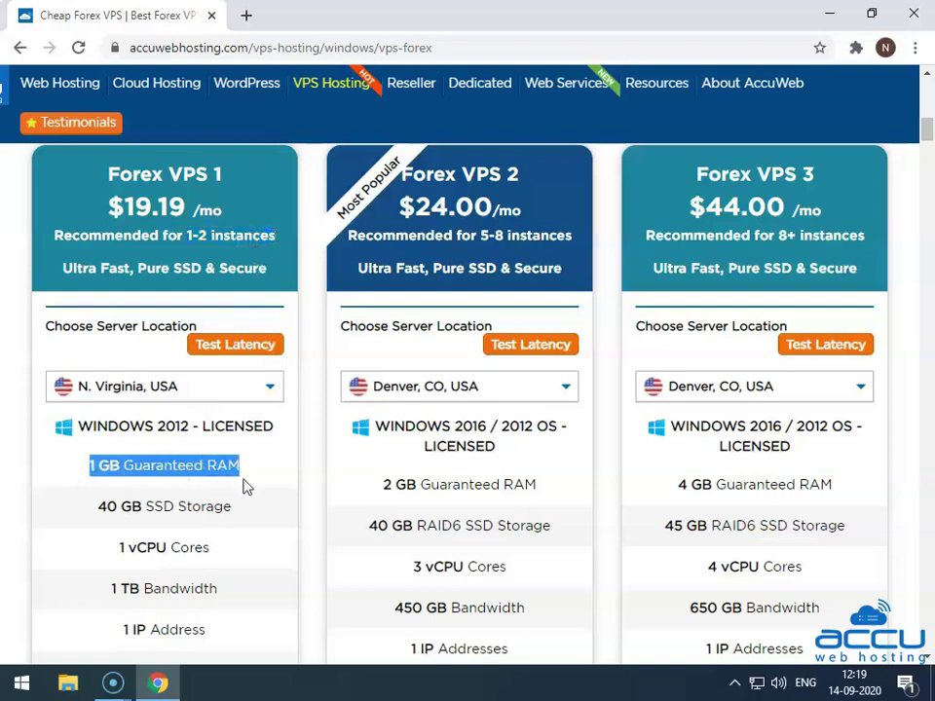
# - Check the Forex VPS 1 plan's CPU cores and plan name with the N. Virginia location selected
pyautogui.moveTo(118, 547); pyautogui.dragTo(233, 553)
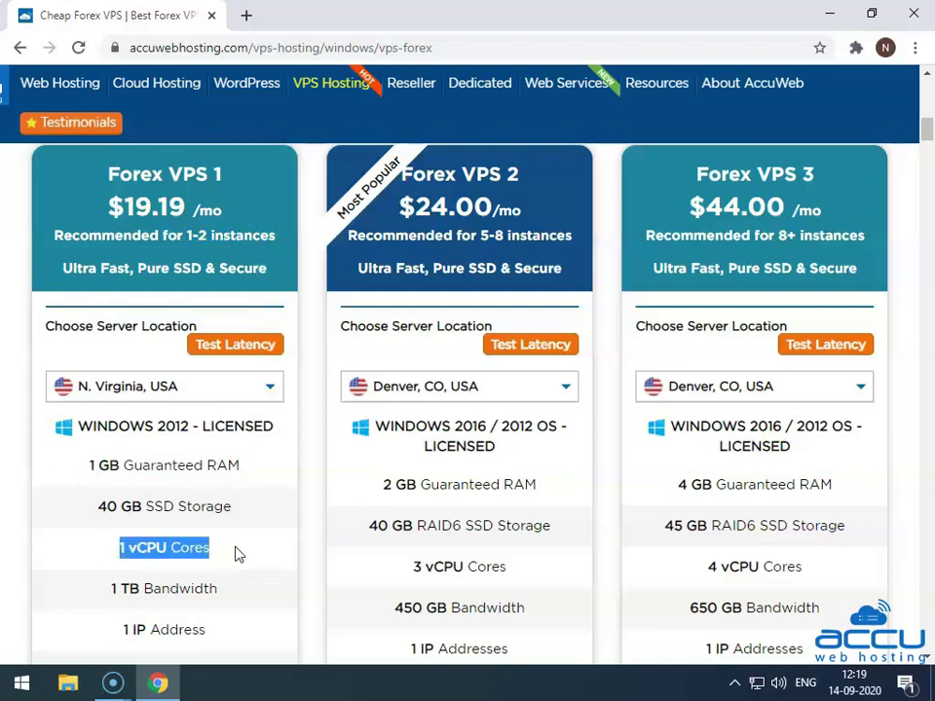
pyautogui.click(43, 350)
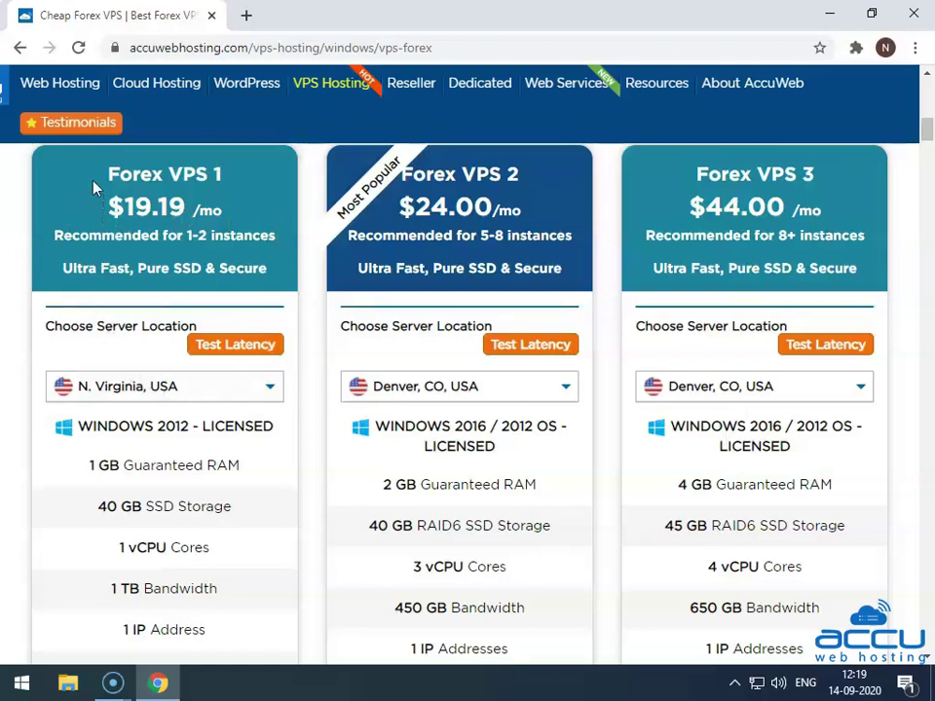
pyautogui.moveTo(107, 175); pyautogui.dragTo(222, 175)
# - Run the latency test from the Forex VPS 1 plan with 24option selected as the broker
pyautogui.click(227, 346)
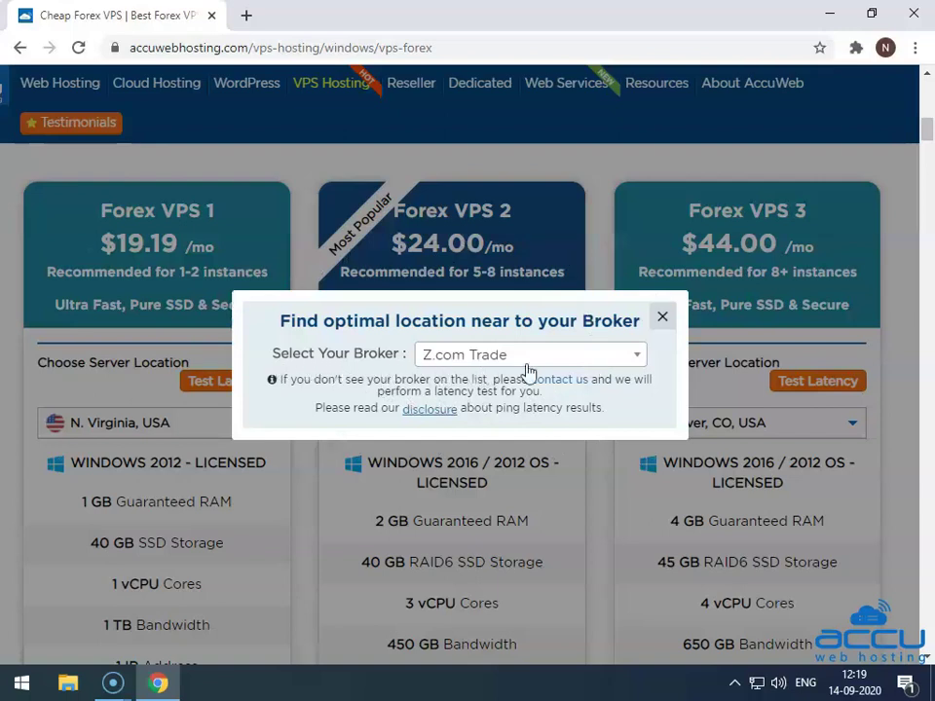
pyautogui.click(642, 364)
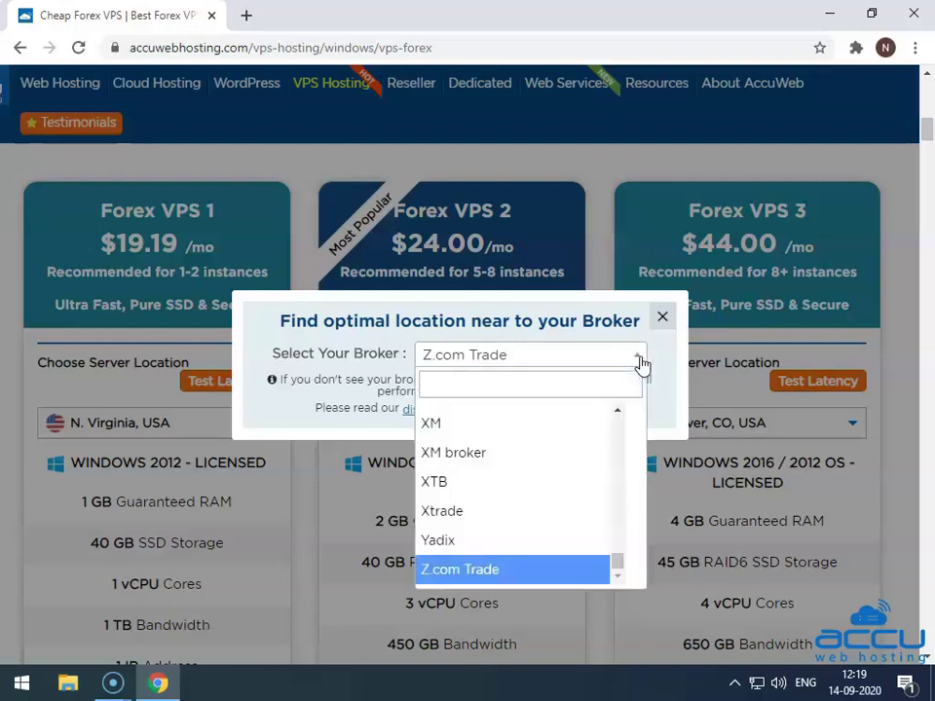
pyautogui.scroll(1, 519, 519)
pyautogui.scroll(7, 517, 526)
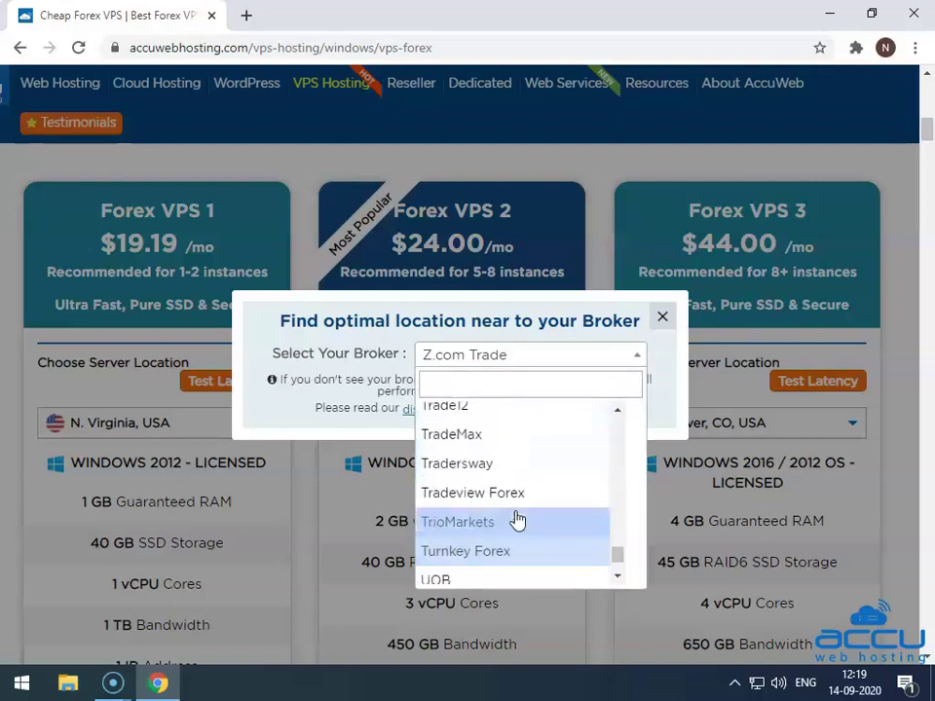
pyautogui.scroll(8, 519, 502)
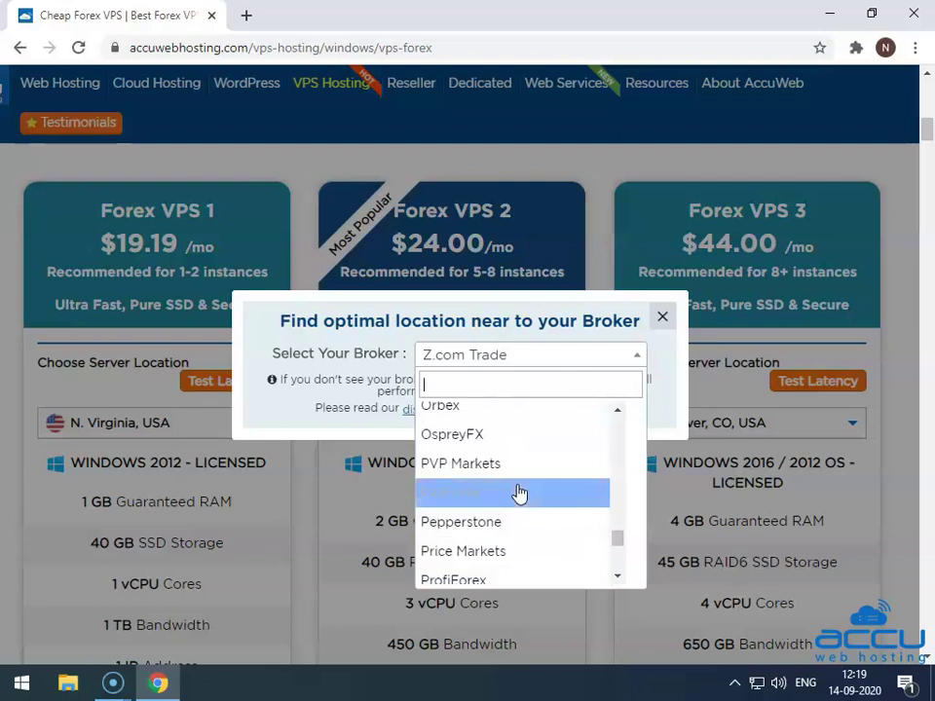
pyautogui.click(668, 399)
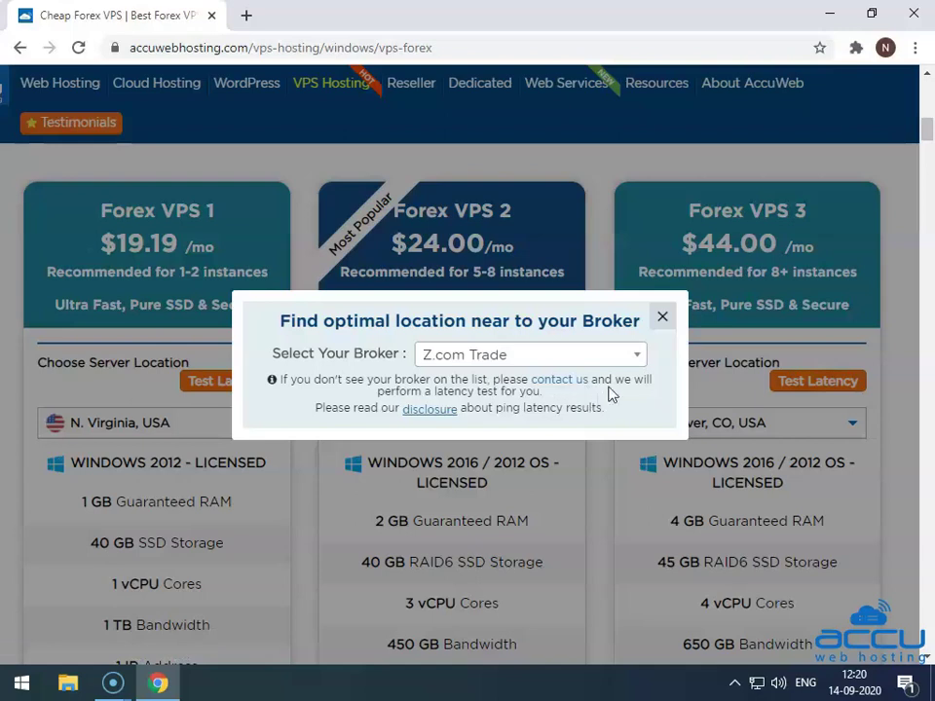
pyautogui.click(639, 361)
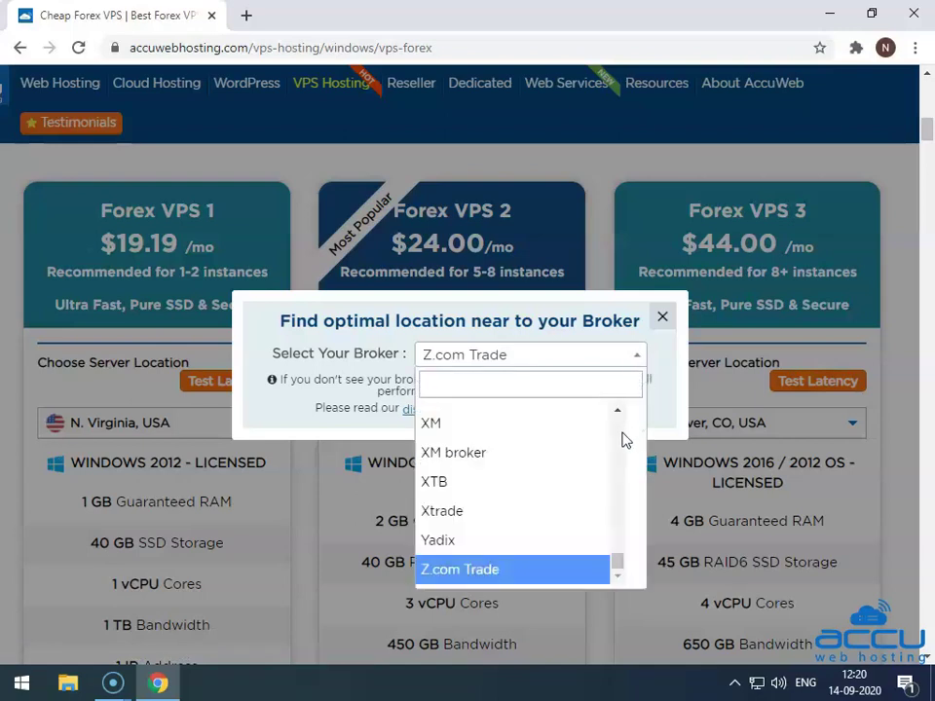
pyautogui.click(622, 439)
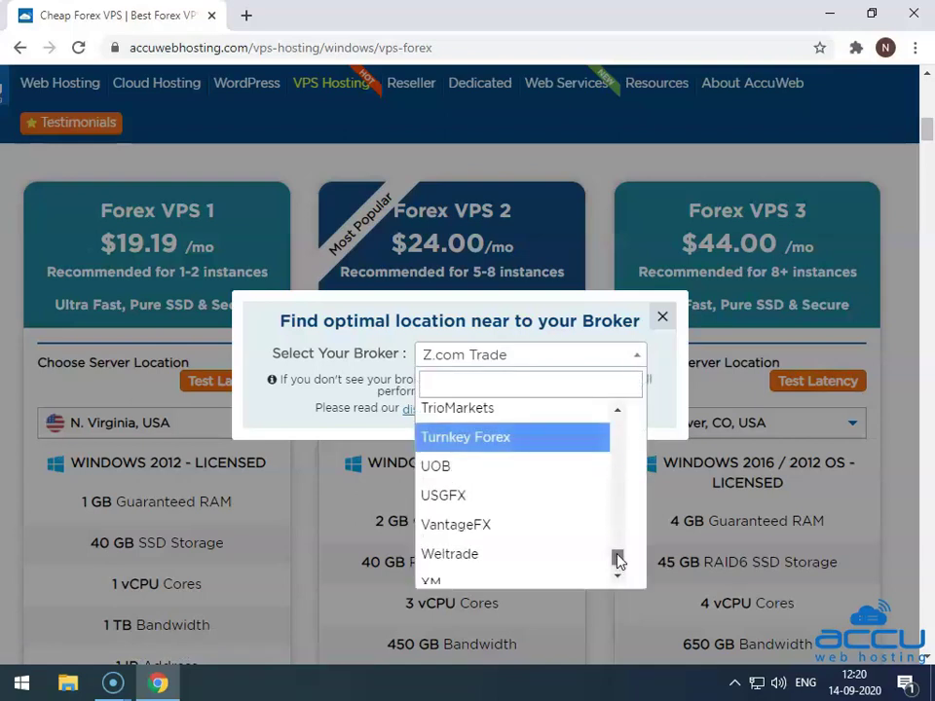
pyautogui.moveTo(618, 561); pyautogui.dragTo(618, 423)
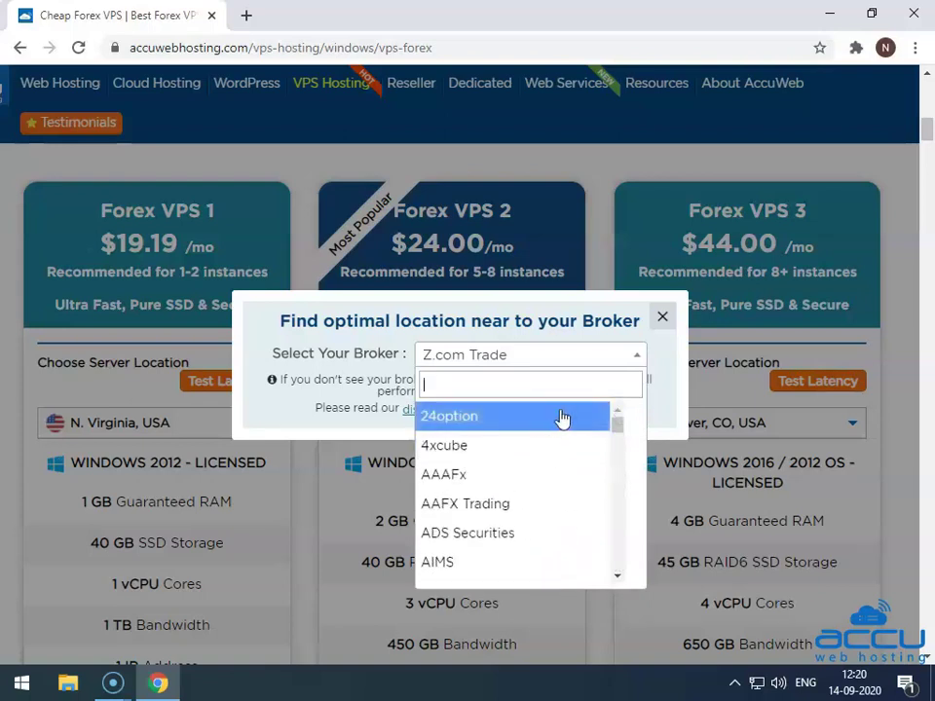
pyautogui.click(450, 424)
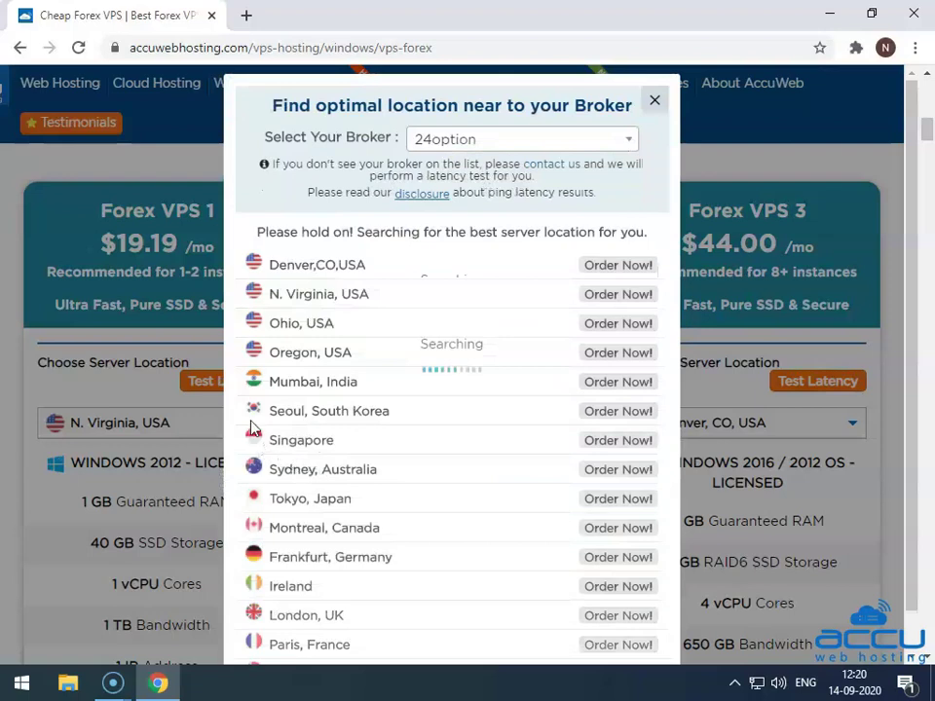